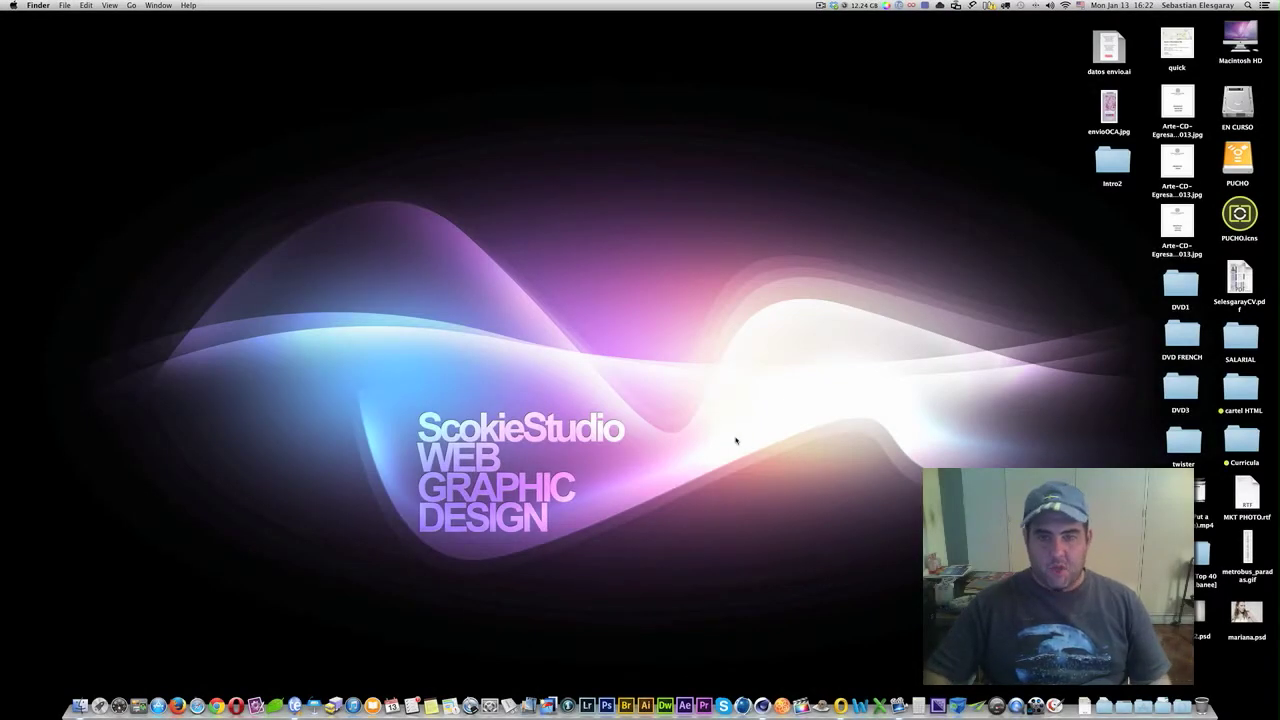
Launch Cinema 4D with chicles.c4d and view the scene through its camera
click(767, 685)
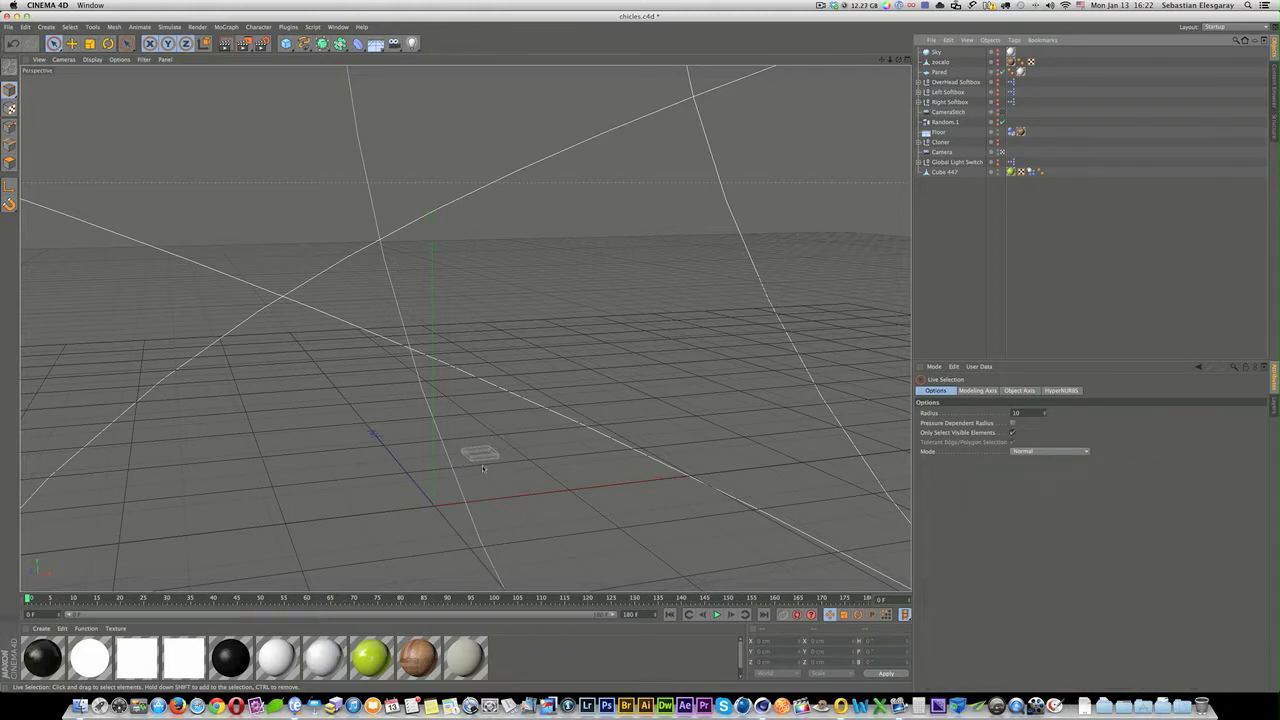
click(1003, 155)
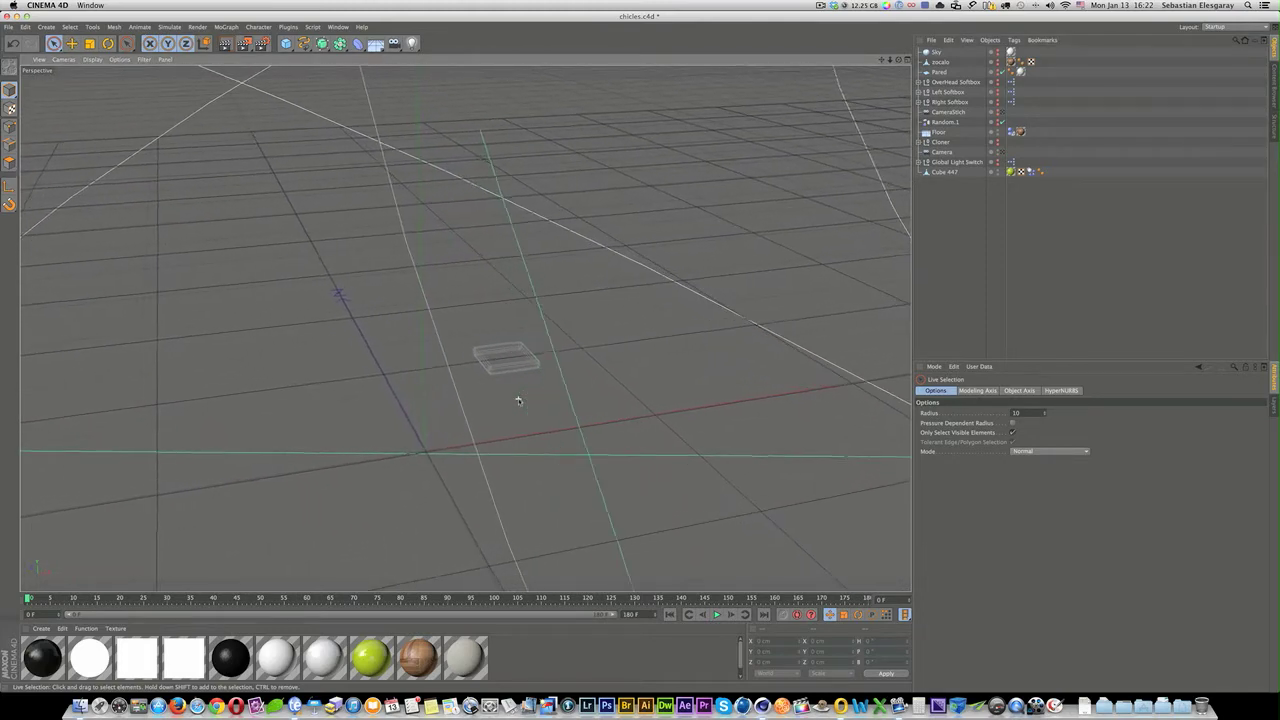
Orbit around the gum piece, then return to the scene camera view of the cloned stack
mouse_move(518, 400)
alt+mouse_down()
mouse_move(586, 446)
mouse_move(522, 398)
alt+mouse_up()
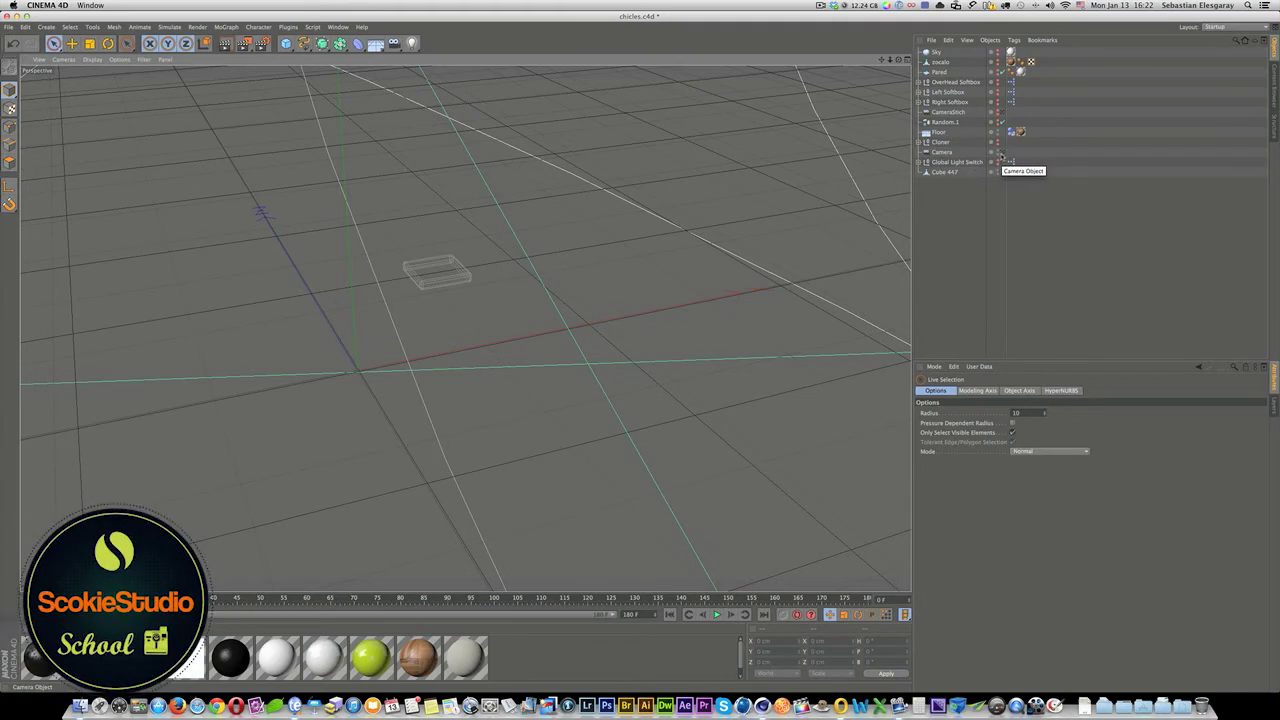
click(1001, 151)
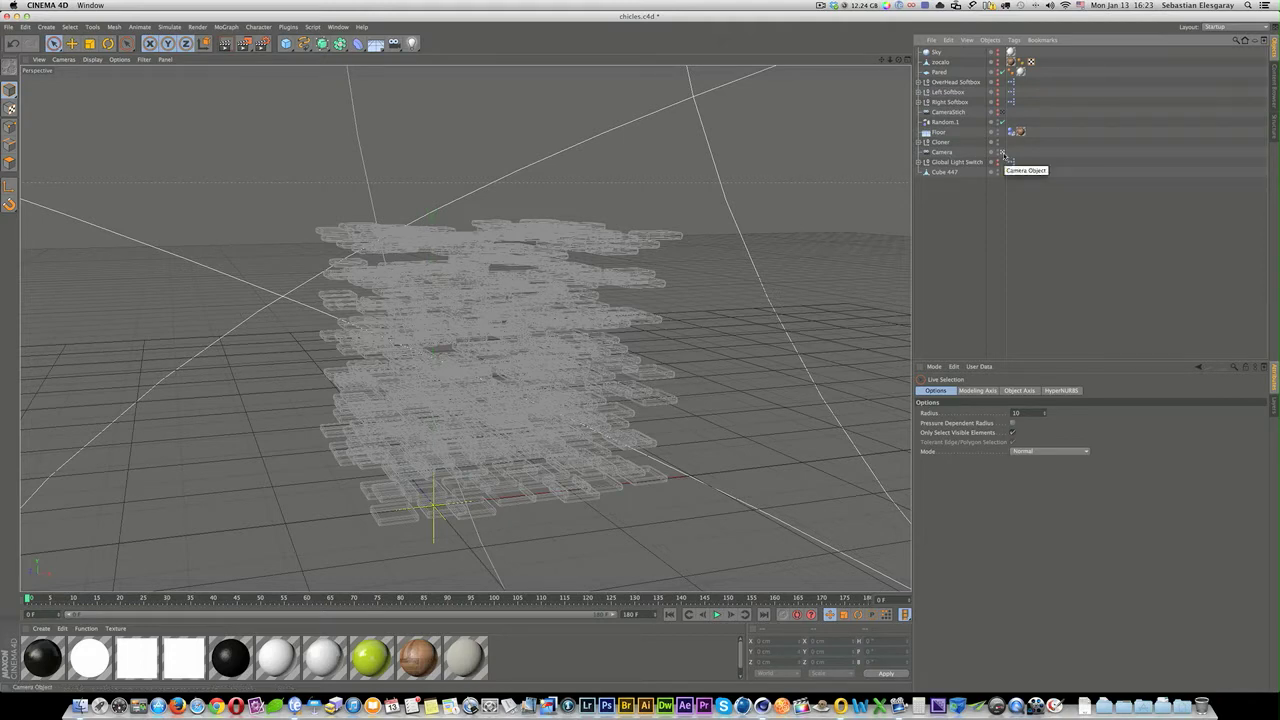
click(1003, 152)
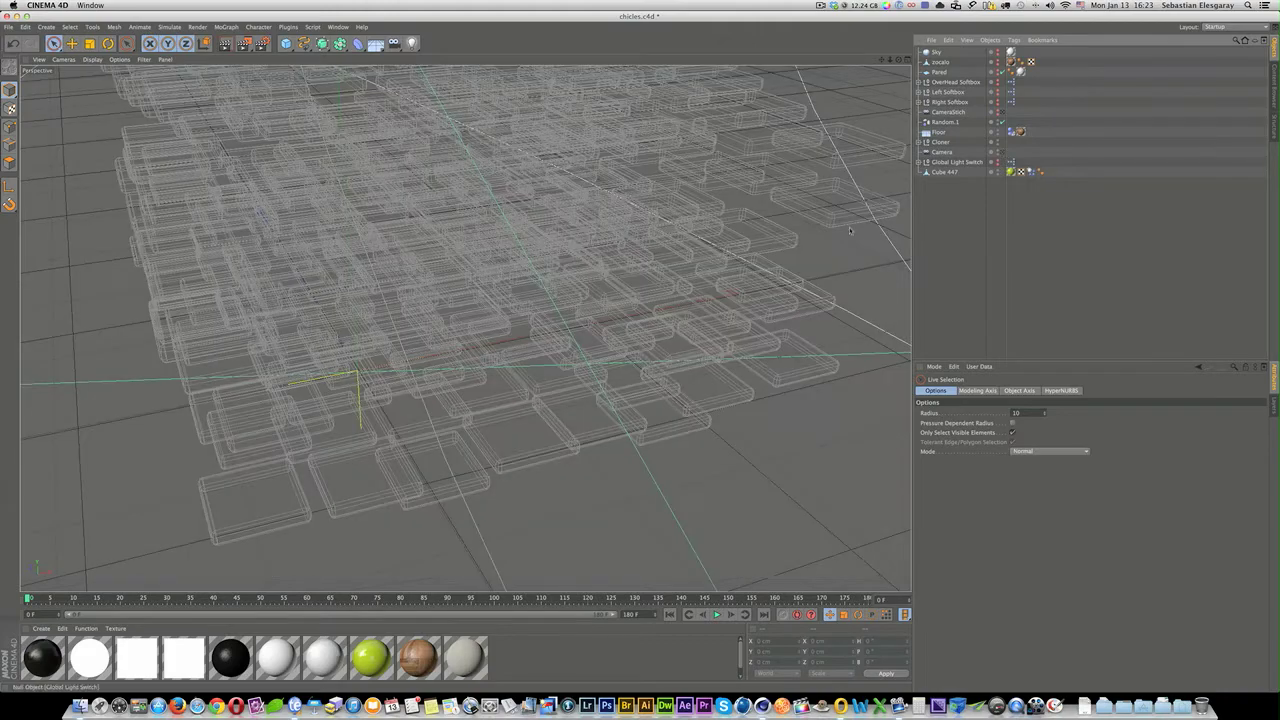
Zoom out and orbit to see the whole set from another angle
scroll(624, 328, down, 5)
scroll(624, 328, down, 5)
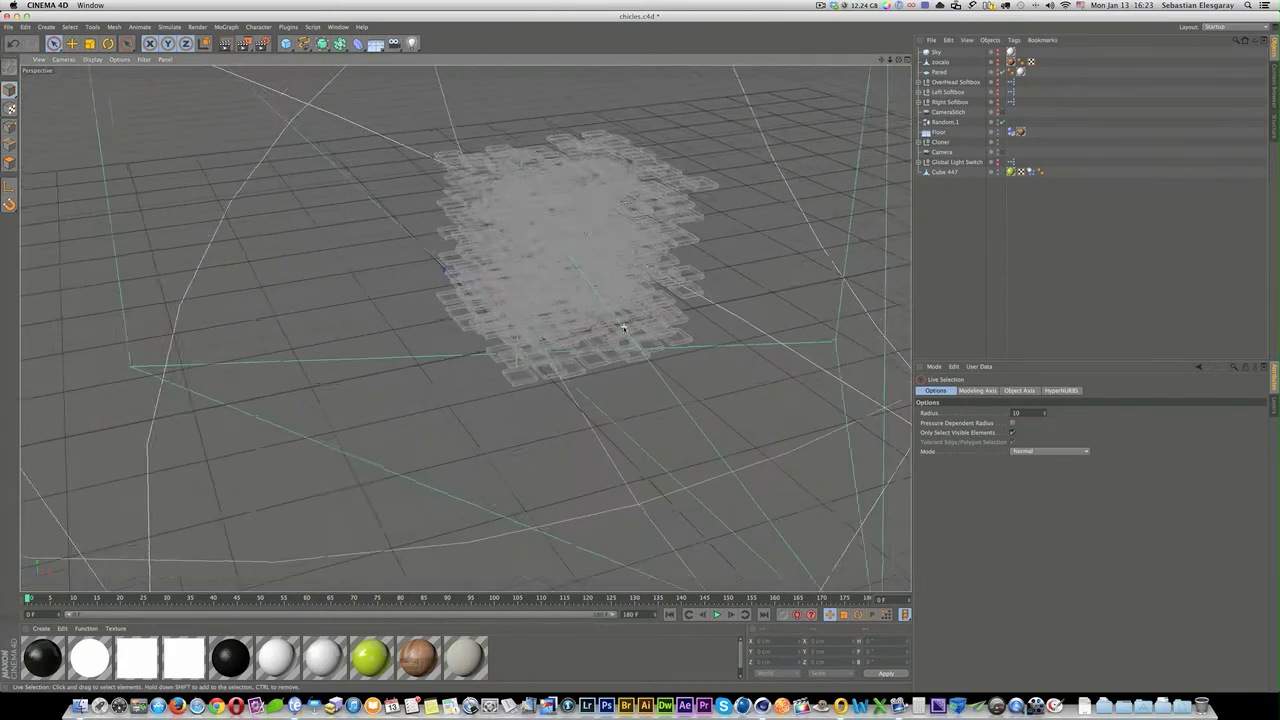
scroll(624, 328, down, 5)
scroll(624, 328, down, 5)
scroll(624, 328, down, 3)
scroll(624, 328, down, 3)
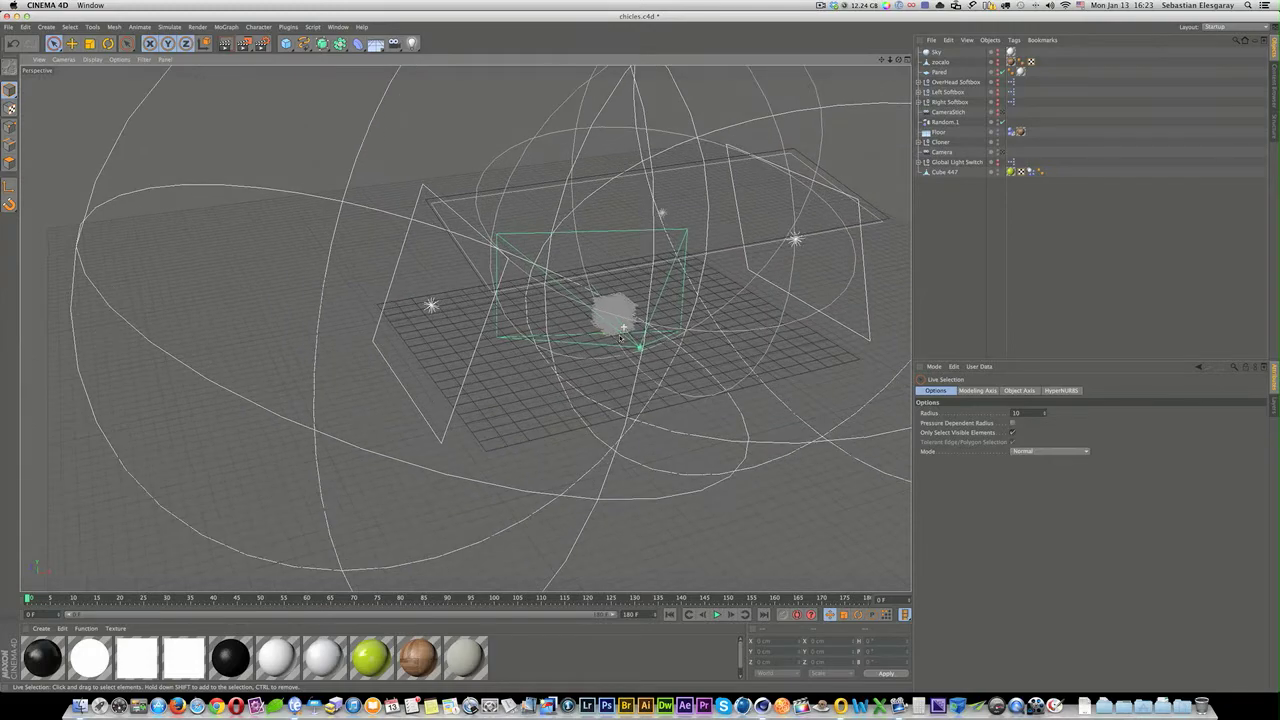
alt+drag(673, 403, 745, 353)
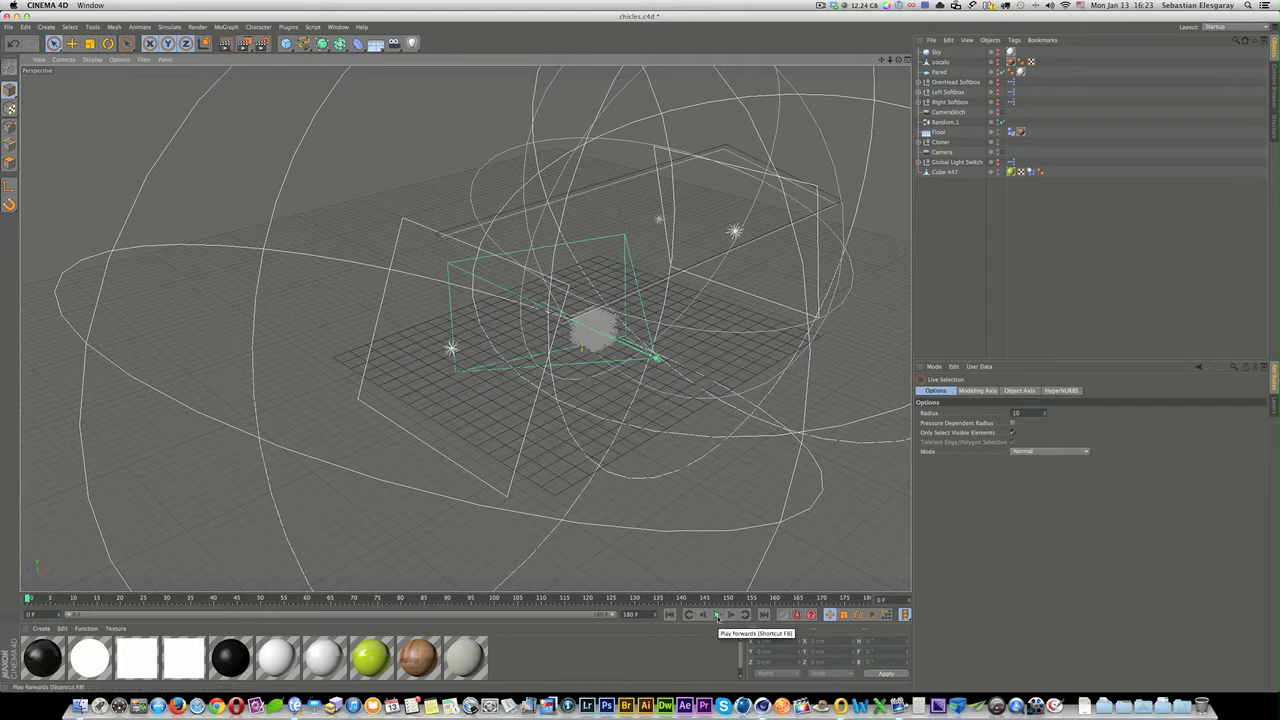
Play the falling-gum simulation to frame 73, inspect the pile, rewind to frame 0 and replay
click(716, 616)
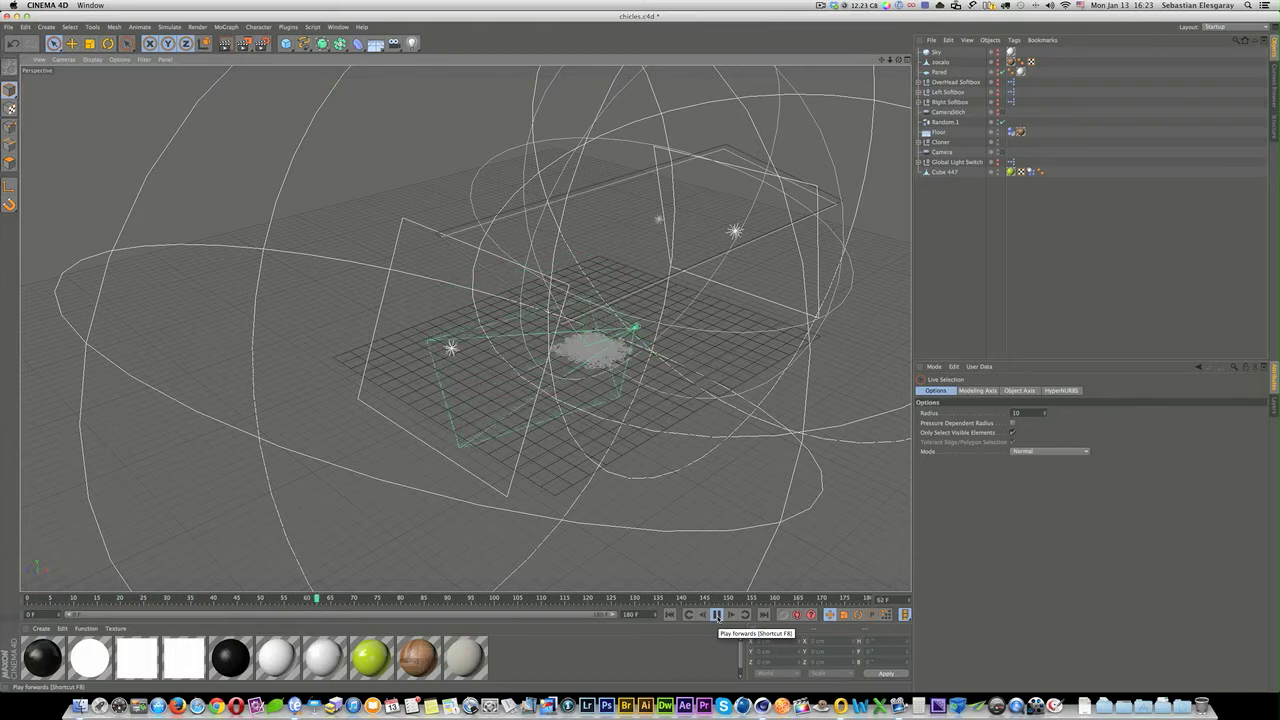
click(716, 614)
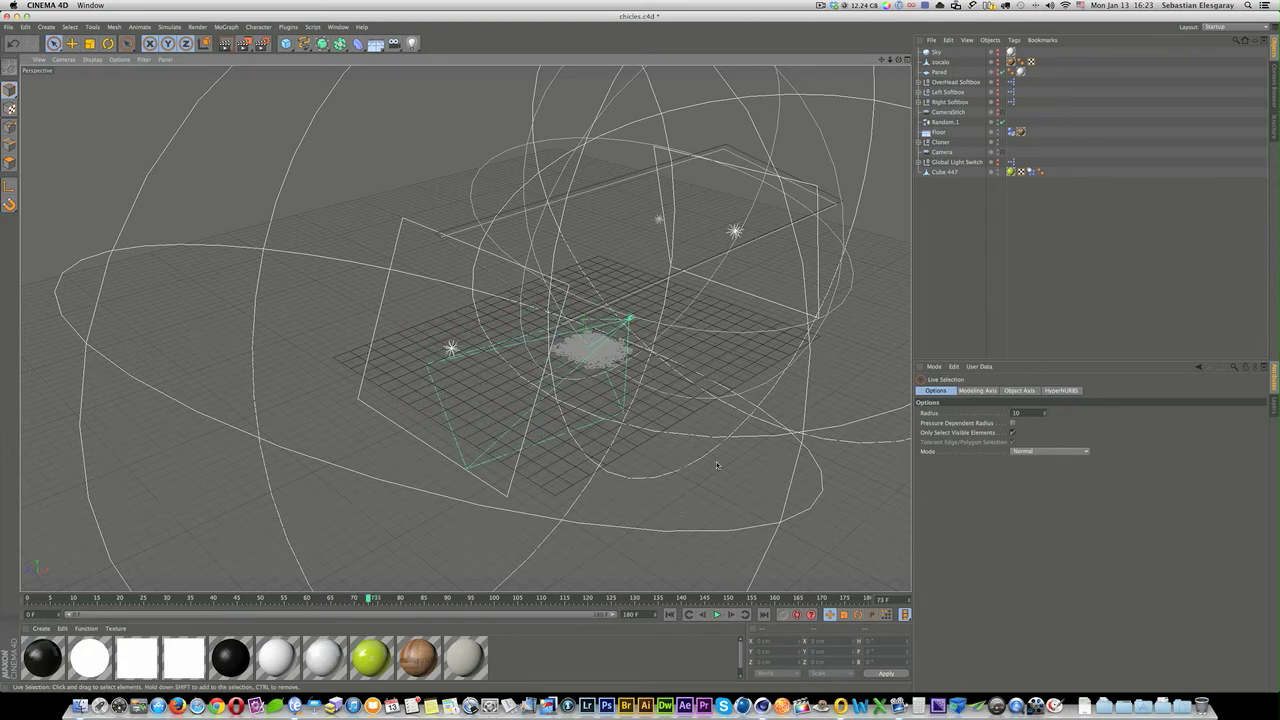
alt+drag(716, 464, 687, 454)
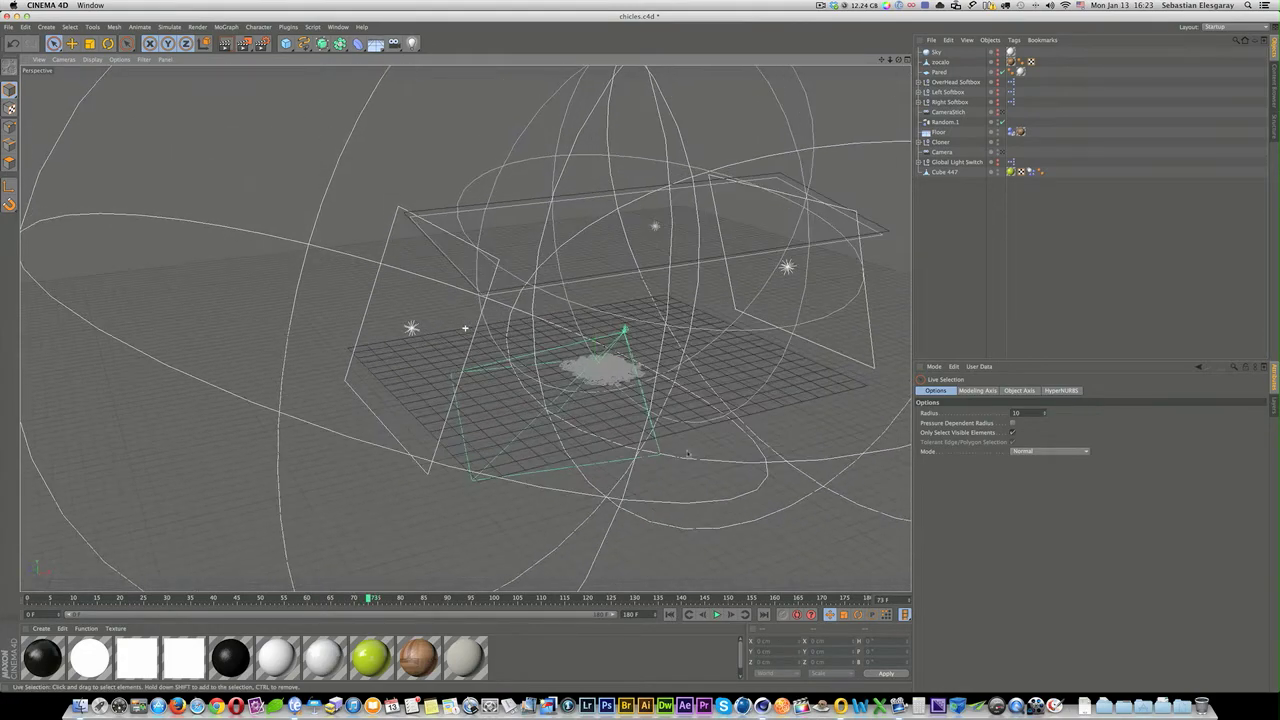
click(670, 614)
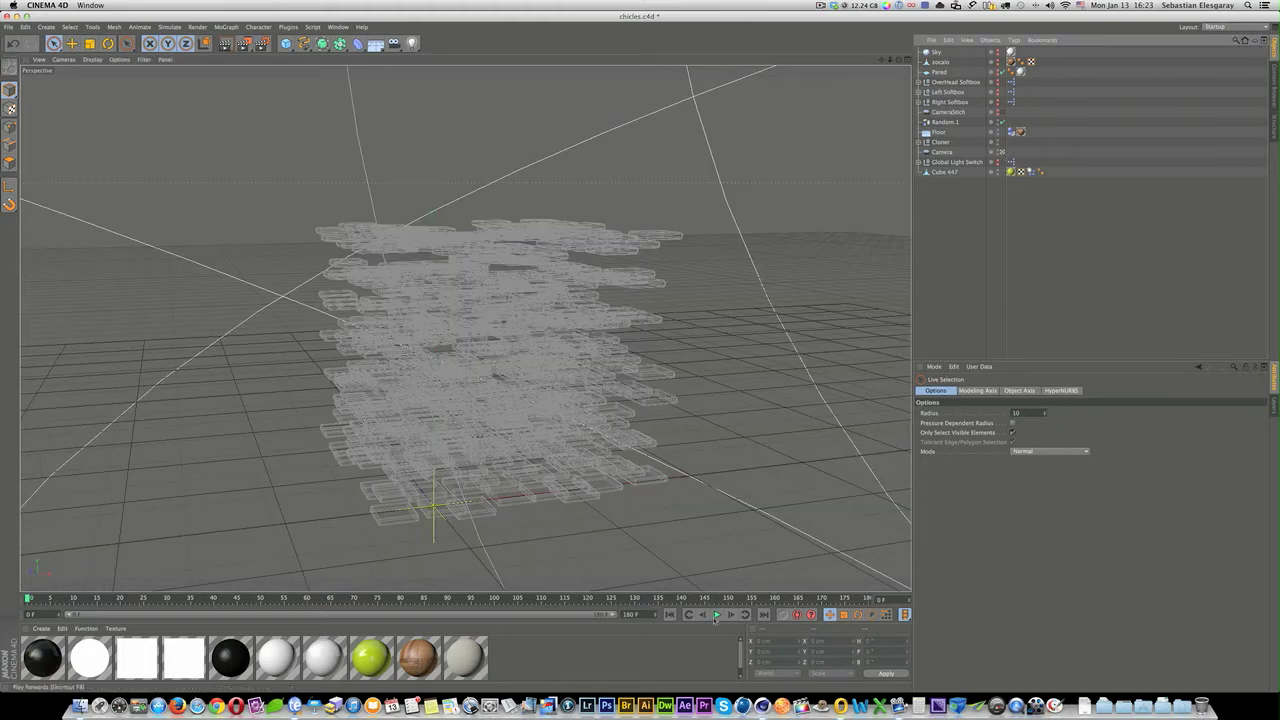
click(716, 615)
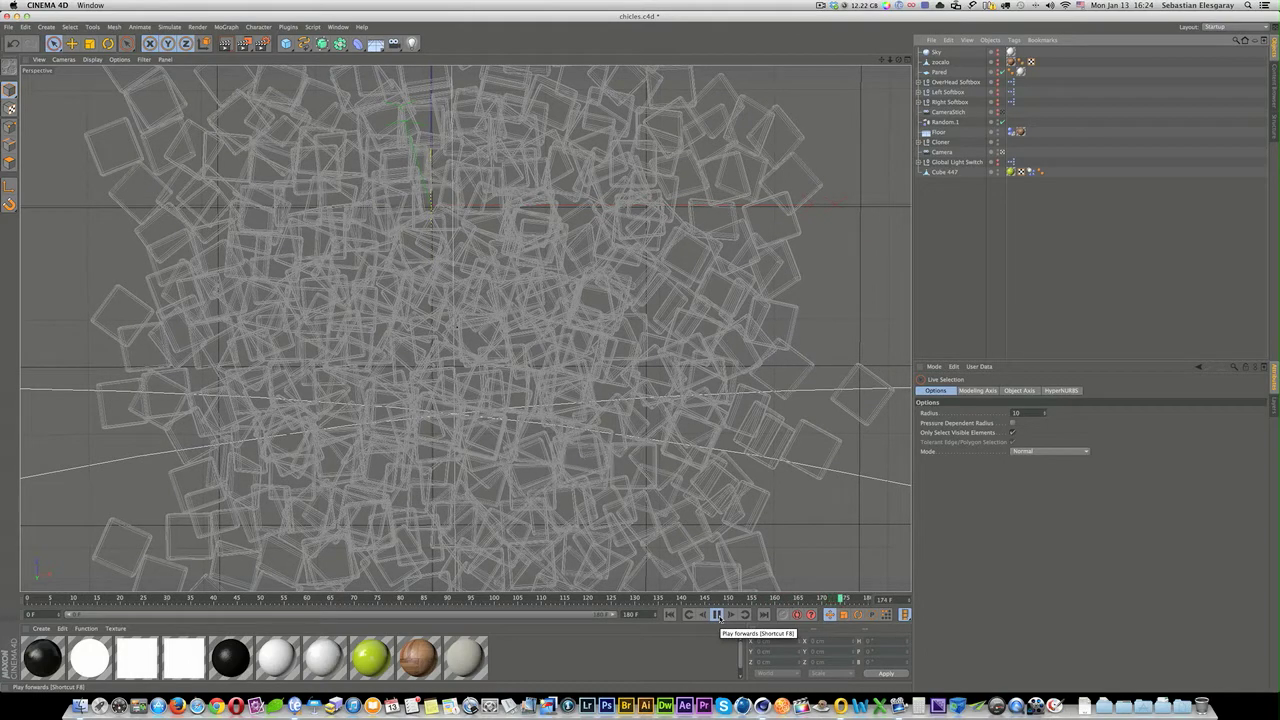
Stop the simulation playback and make the white back wall Pared visible
click(716, 614)
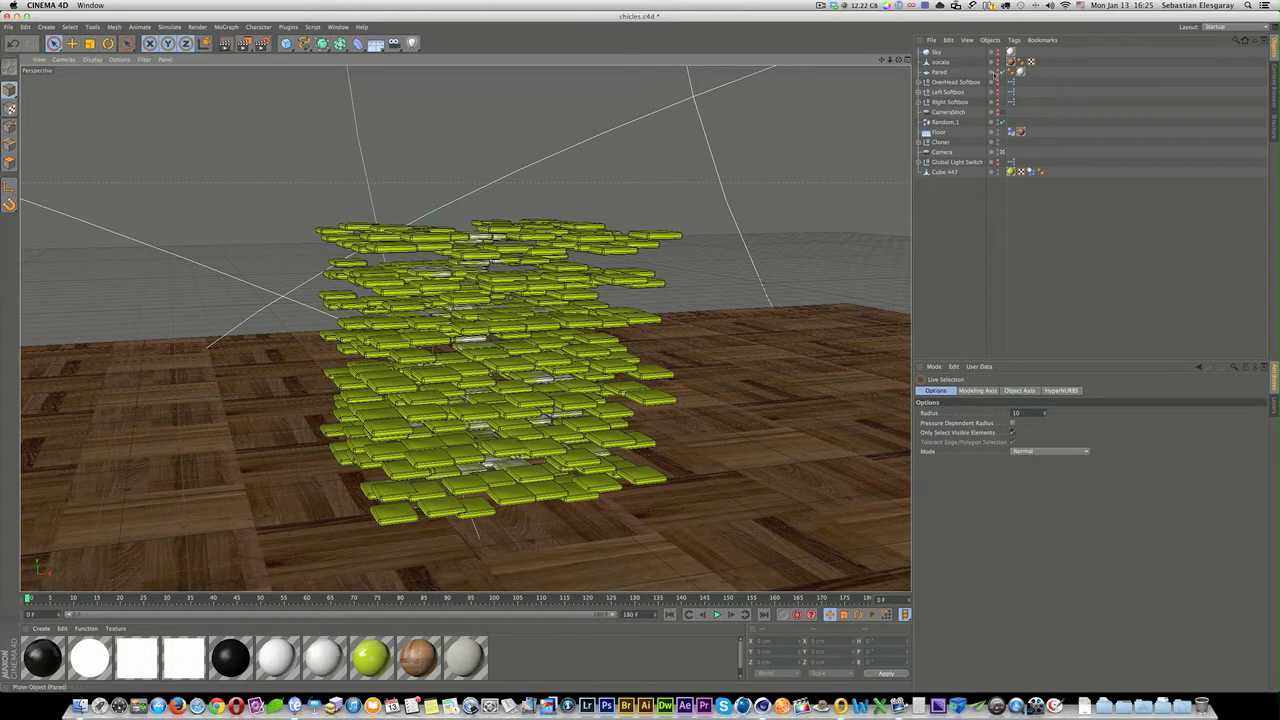
click(997, 70)
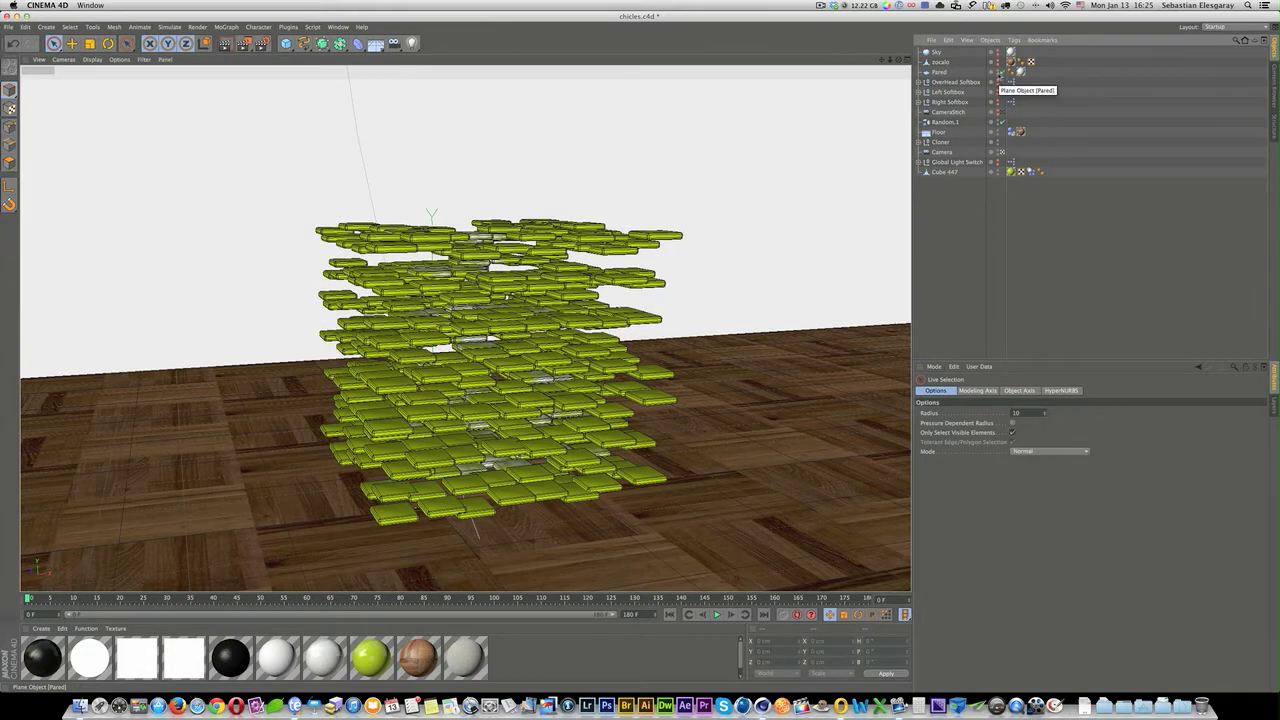
Make the wooden baseboard zocalo visible along the back wall
click(997, 62)
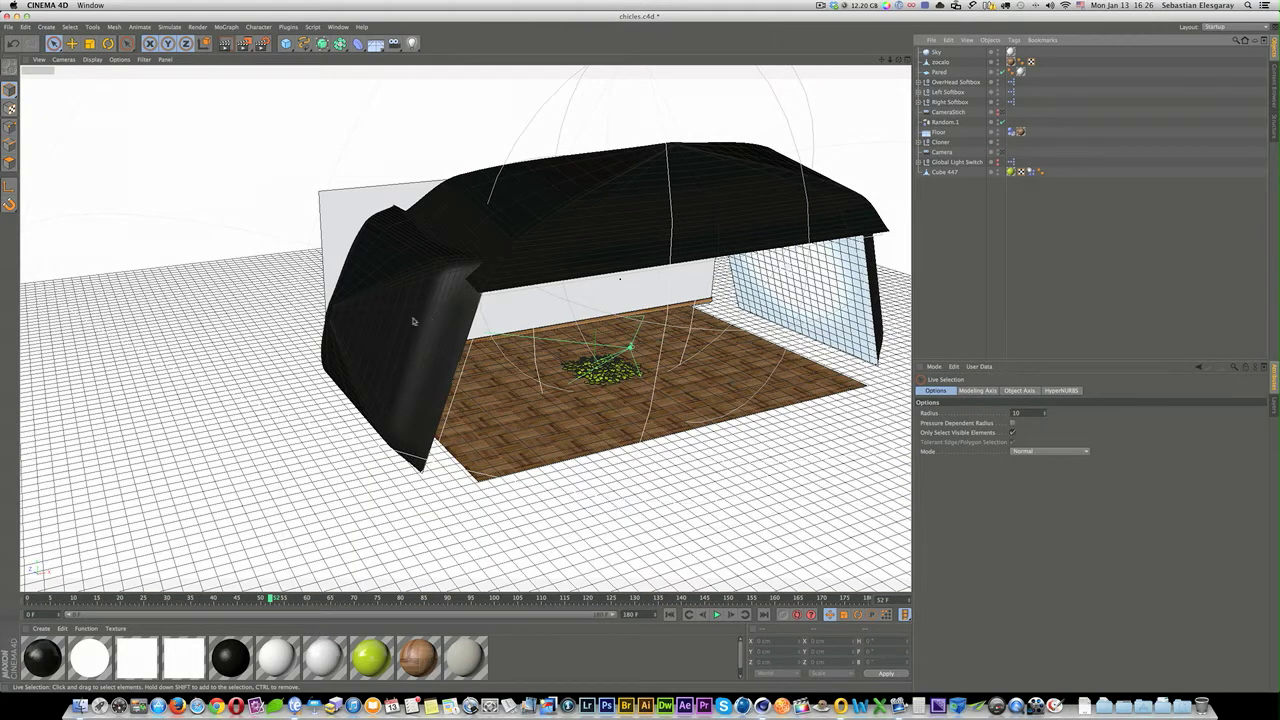
Orbit and zoom around the softbox set, frame it with H, then view it through the scene camera
alt+drag(822, 287, 752, 304)
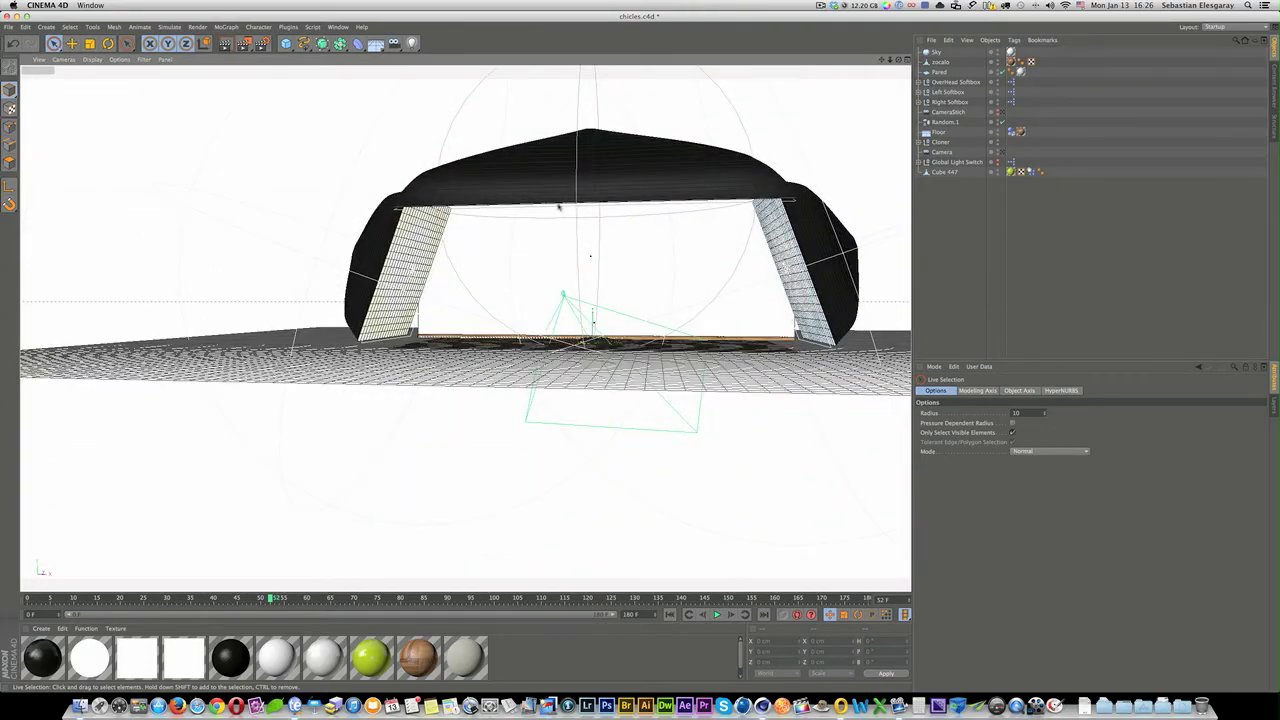
mouse_move(535, 260)
alt+mouse_down()
mouse_move(617, 299)
mouse_move(560, 296)
alt+mouse_up()
scroll(495, 385, up, 2)
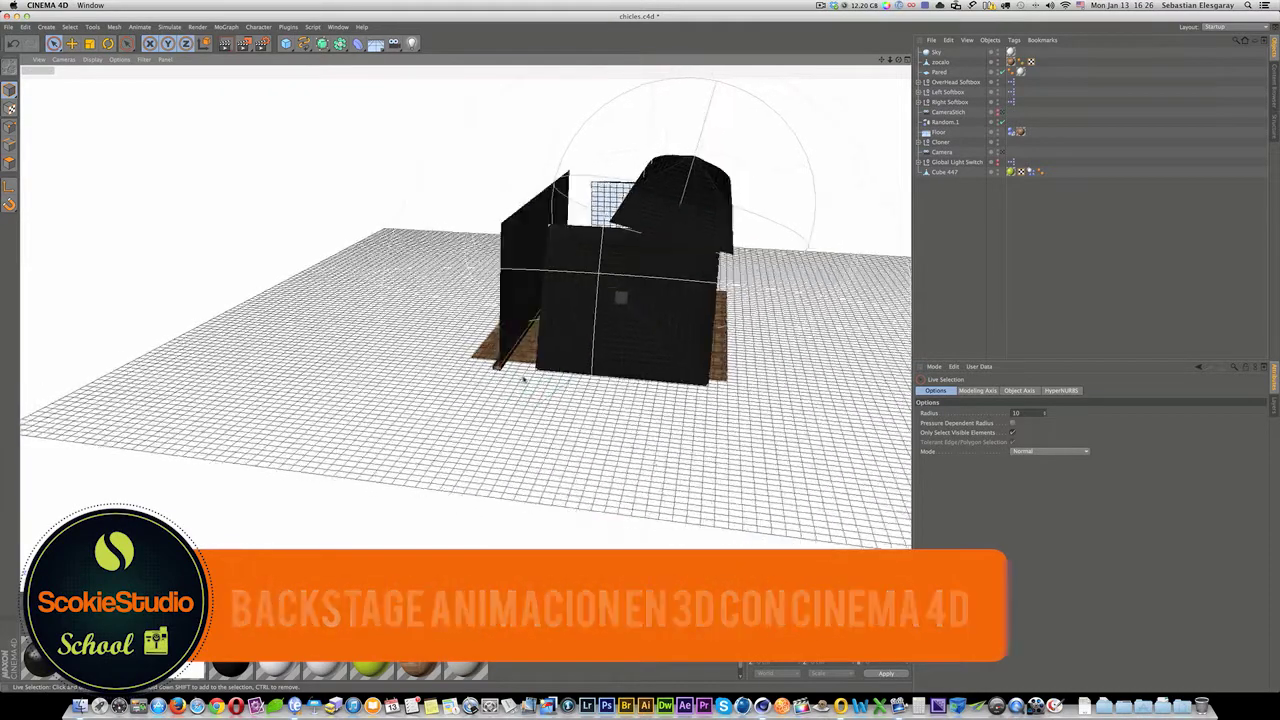
scroll(497, 382, up, 2)
scroll(500, 380, up, 2)
scroll(503, 377, up, 3)
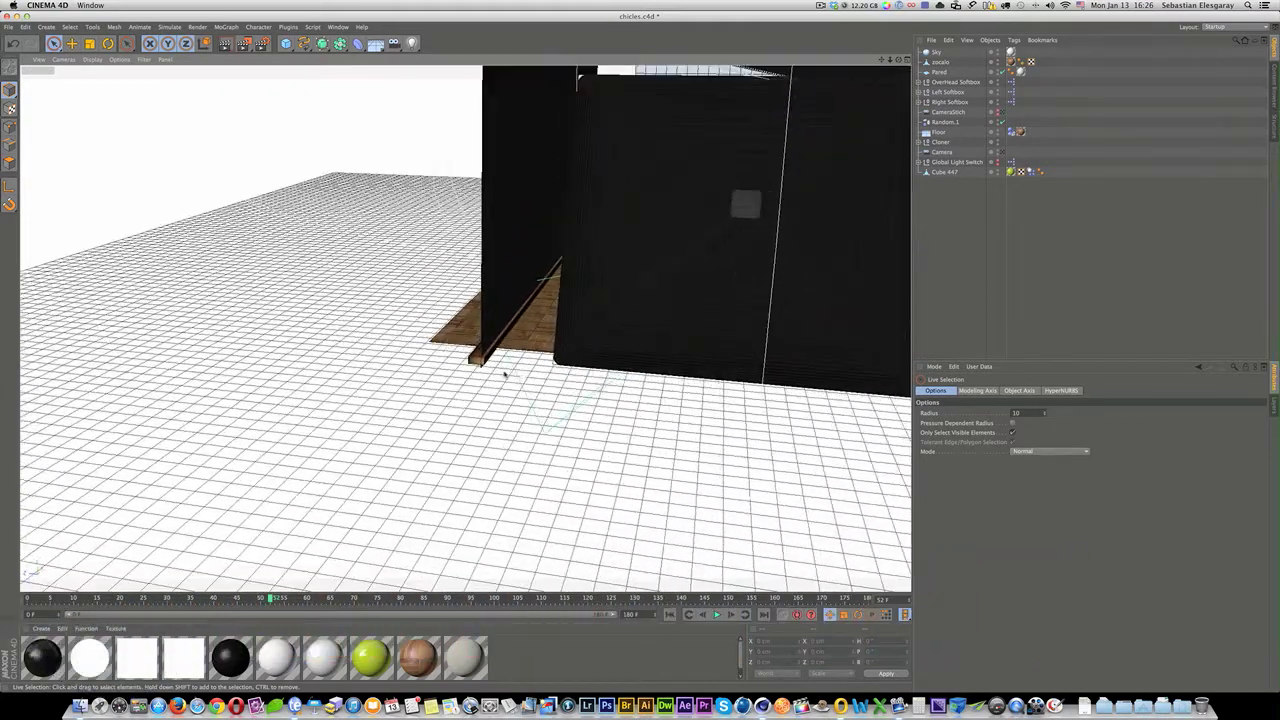
scroll(505, 374, up, 2)
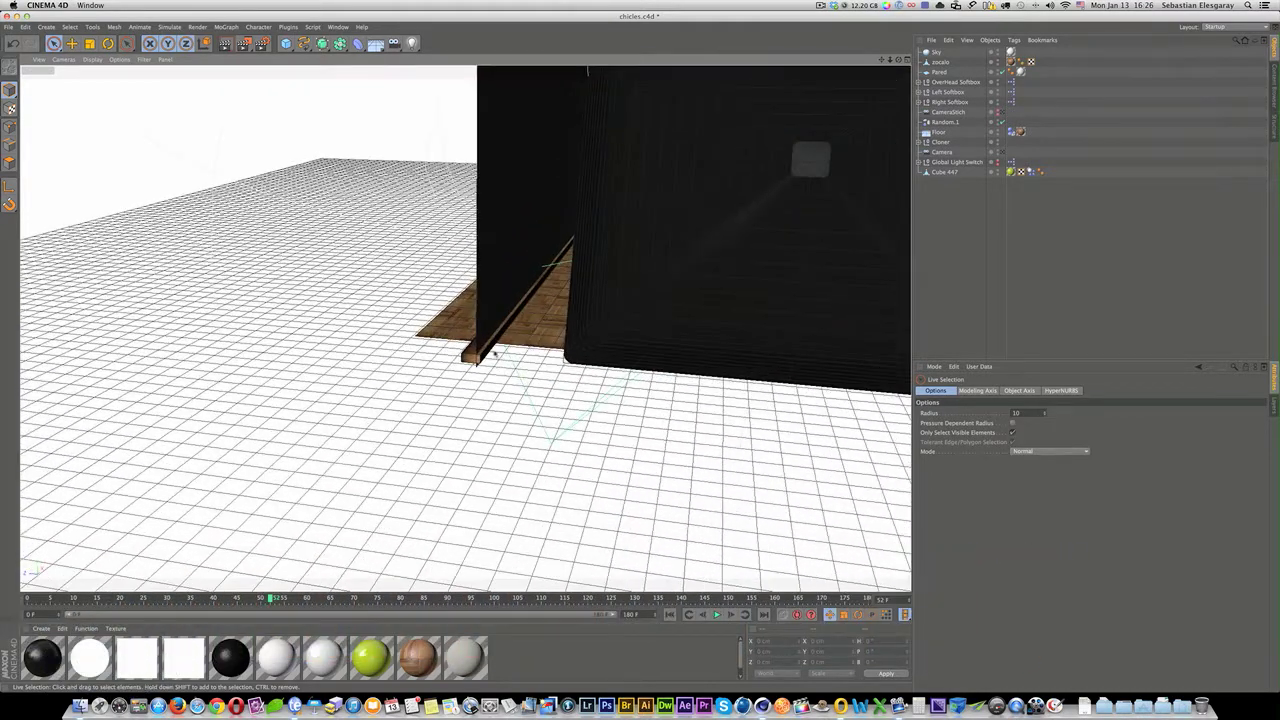
mouse_move(758, 326)
alt+mouse_down()
mouse_move(577, 349)
mouse_move(650, 349)
alt+mouse_up()
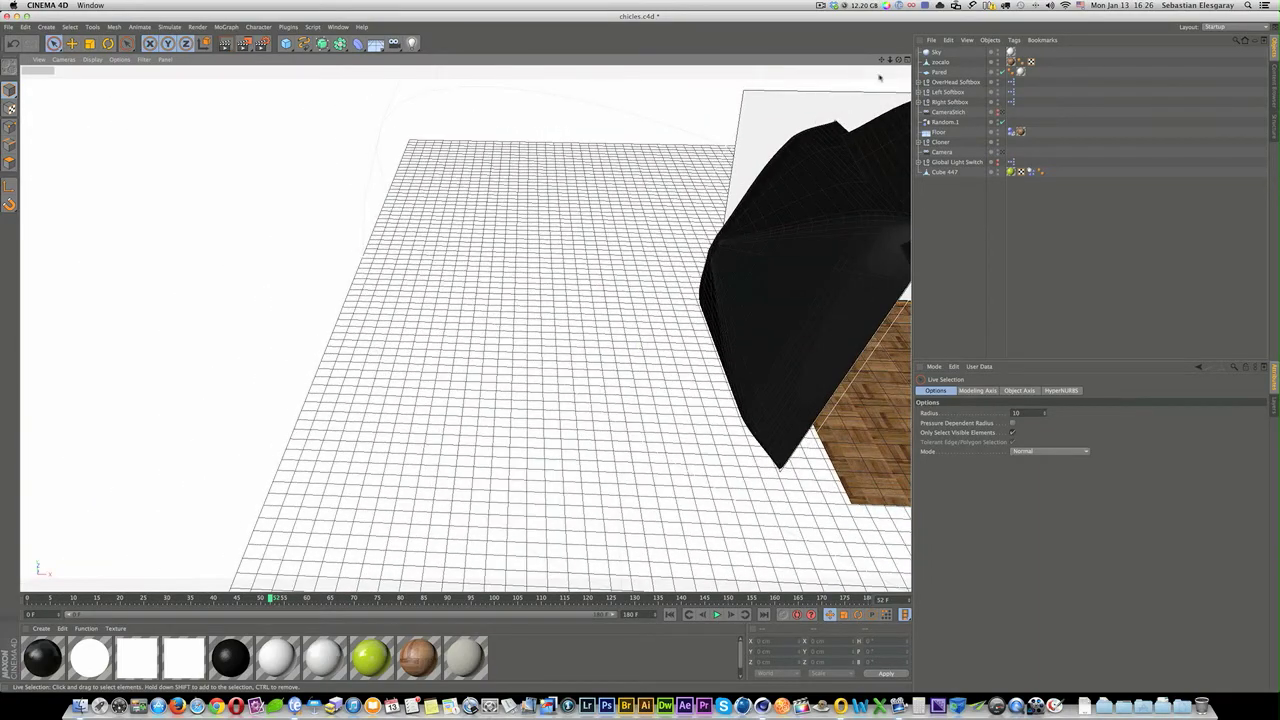
key(h)
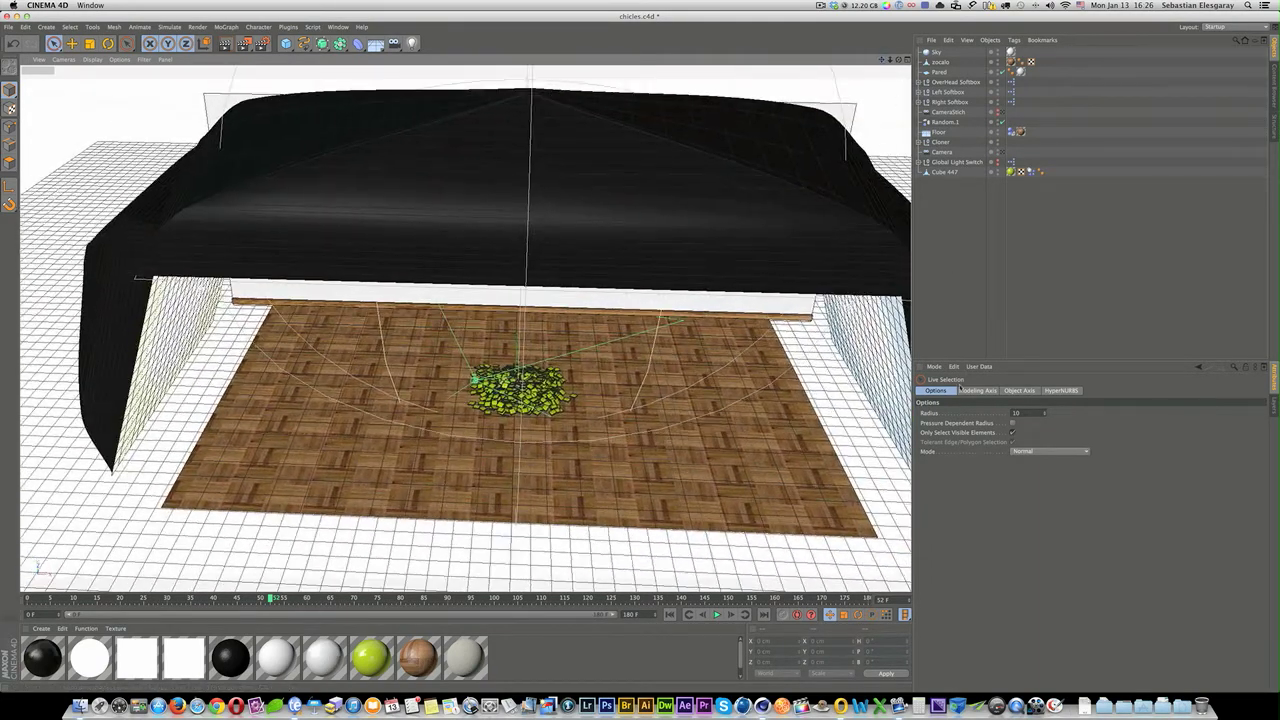
mouse_move(465, 328)
alt+mouse_down()
mouse_move(691, 328)
mouse_move(642, 403)
mouse_move(703, 363)
alt+mouse_up()
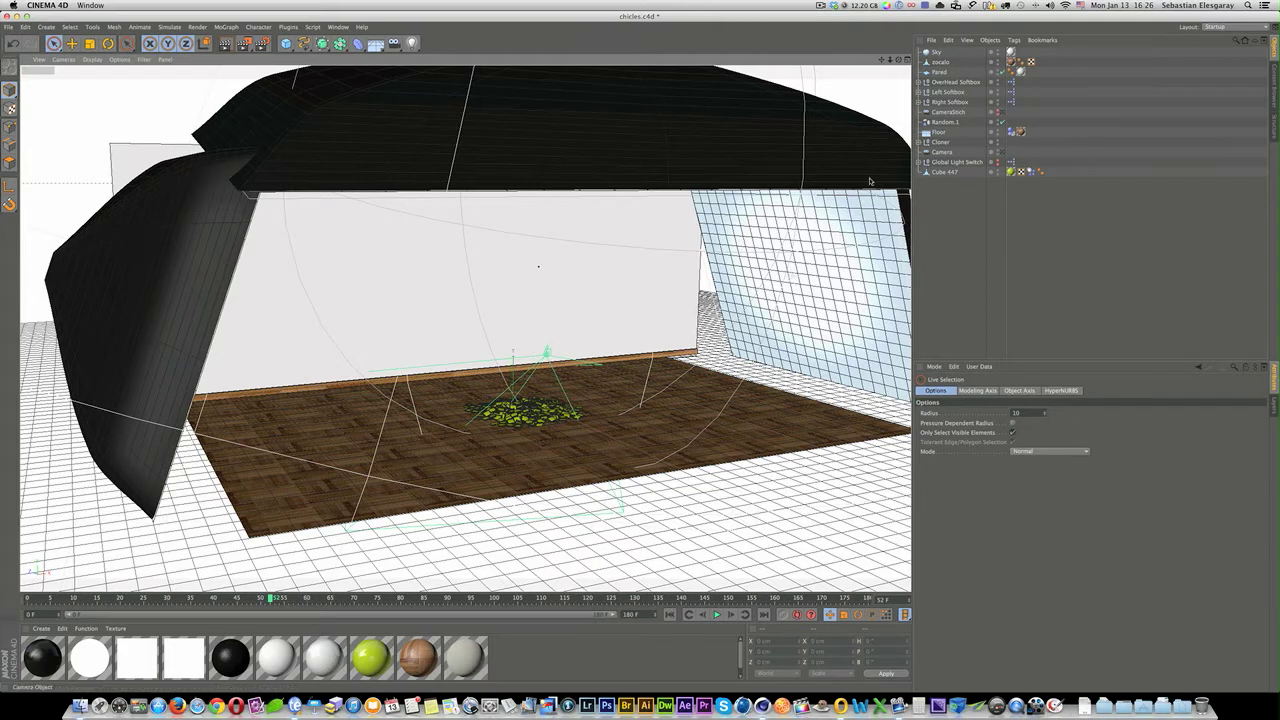
click(1002, 151)
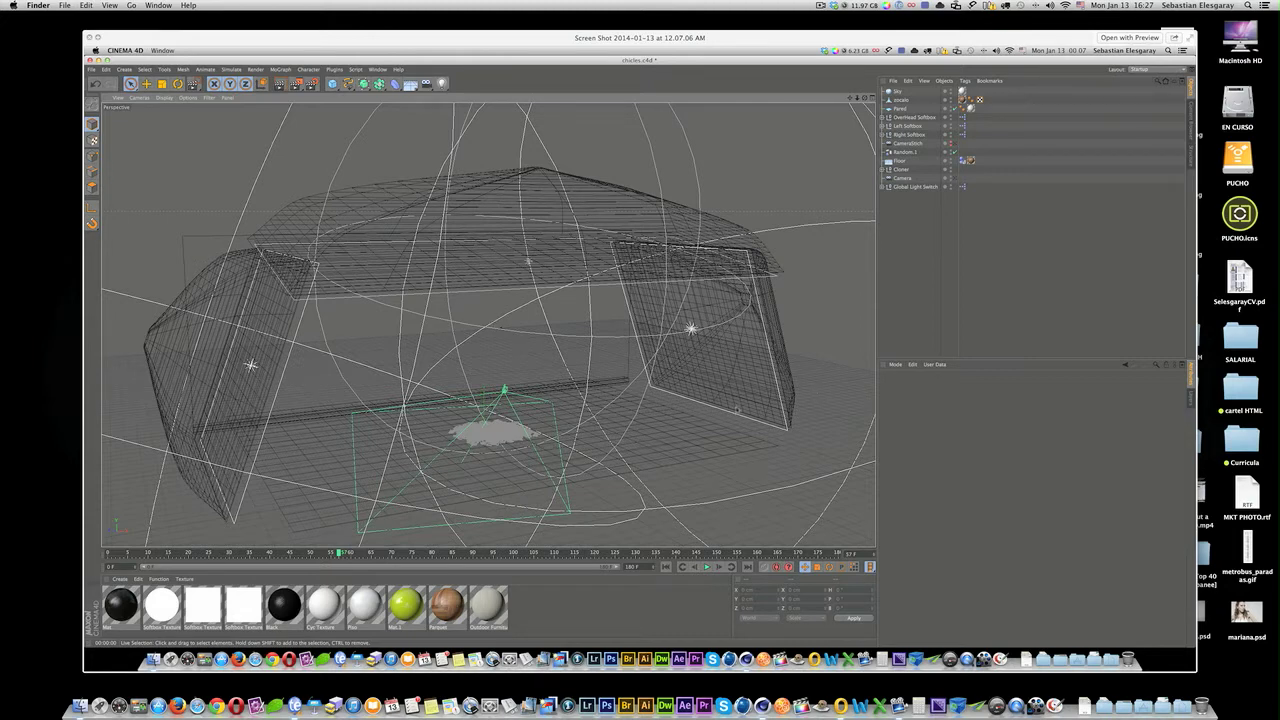
Quick Look screenshots in Finder, then preview the SETEO0030.png render from the Screenshots folder
key(space)
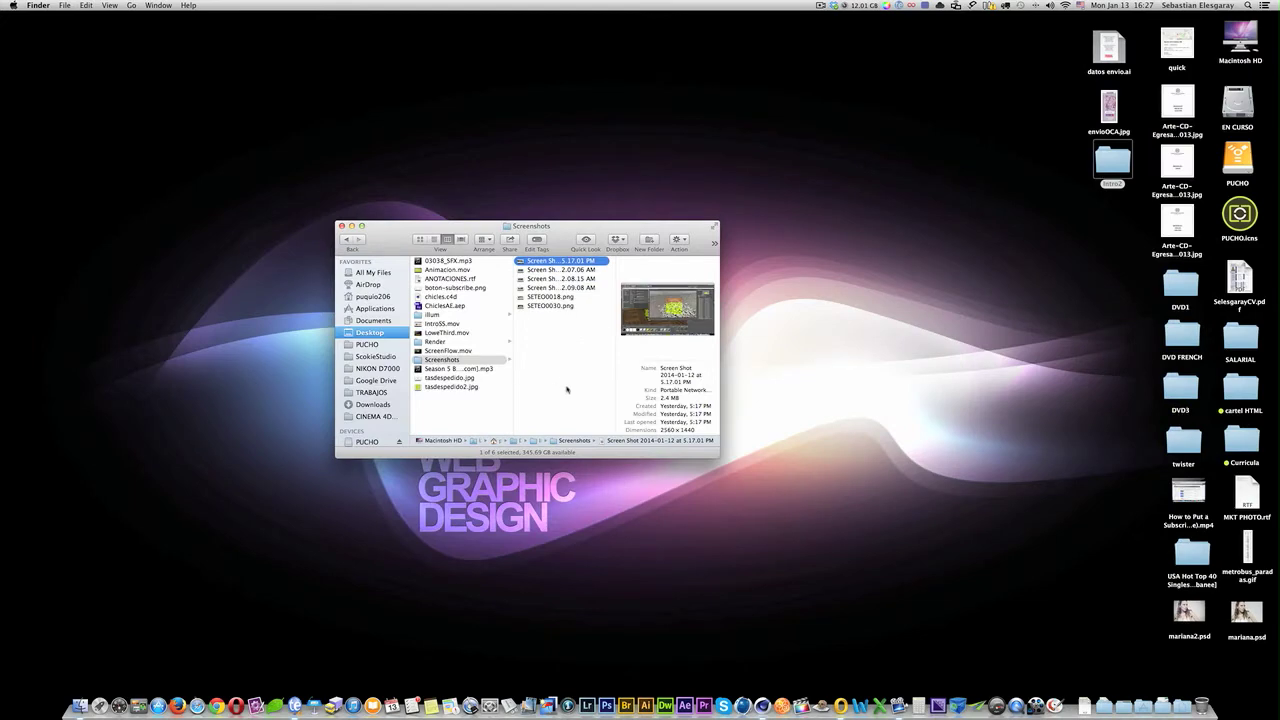
key(space)
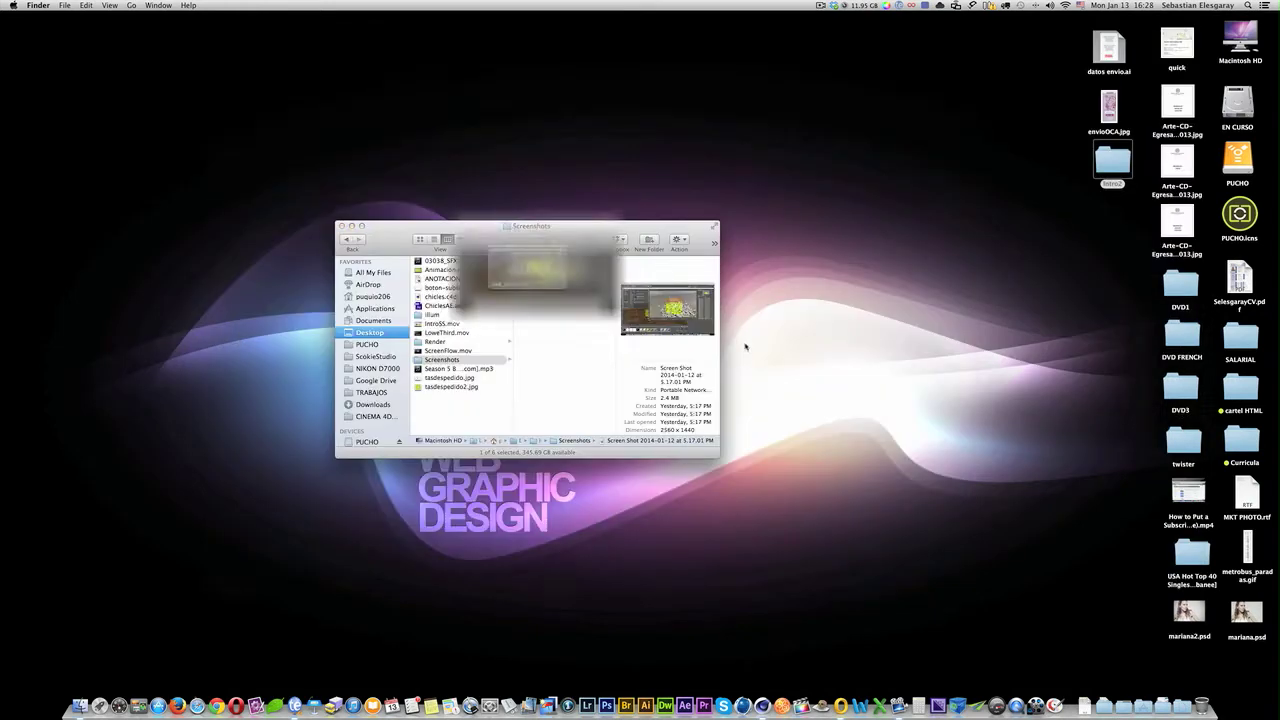
key(space)
key(Down)
key(Down)
key(Down)
key(Left)
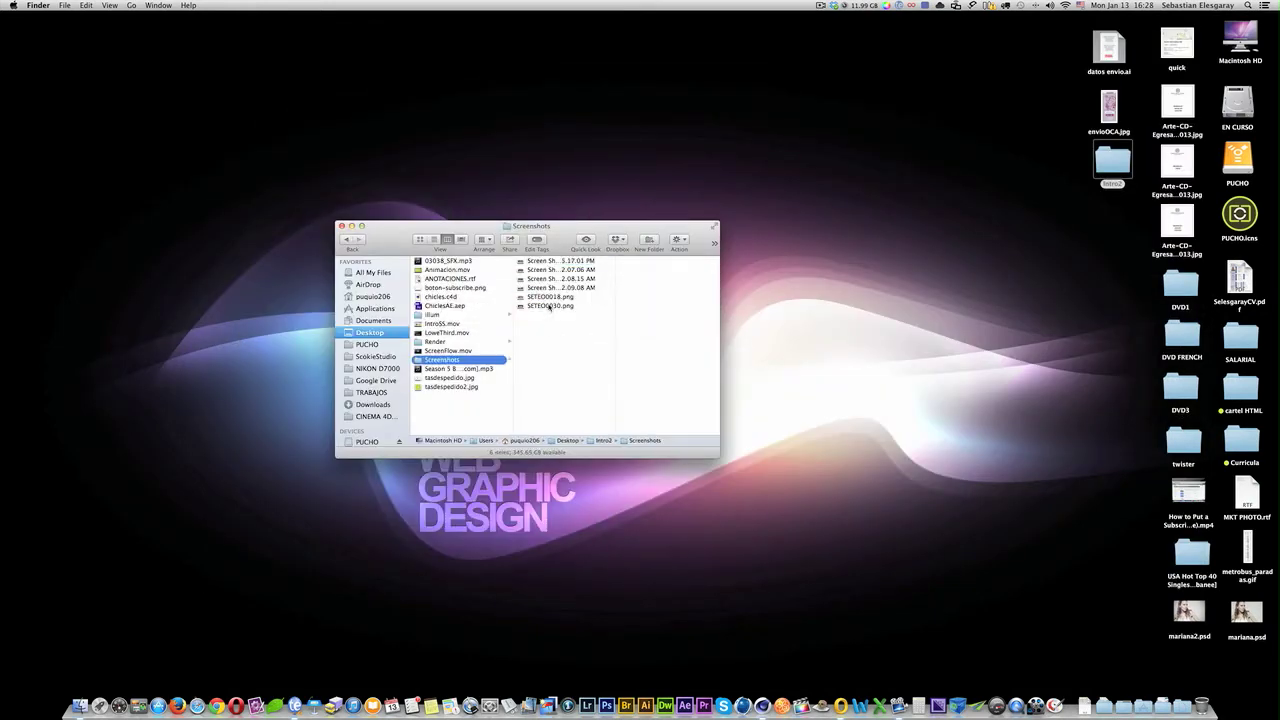
click(548, 306)
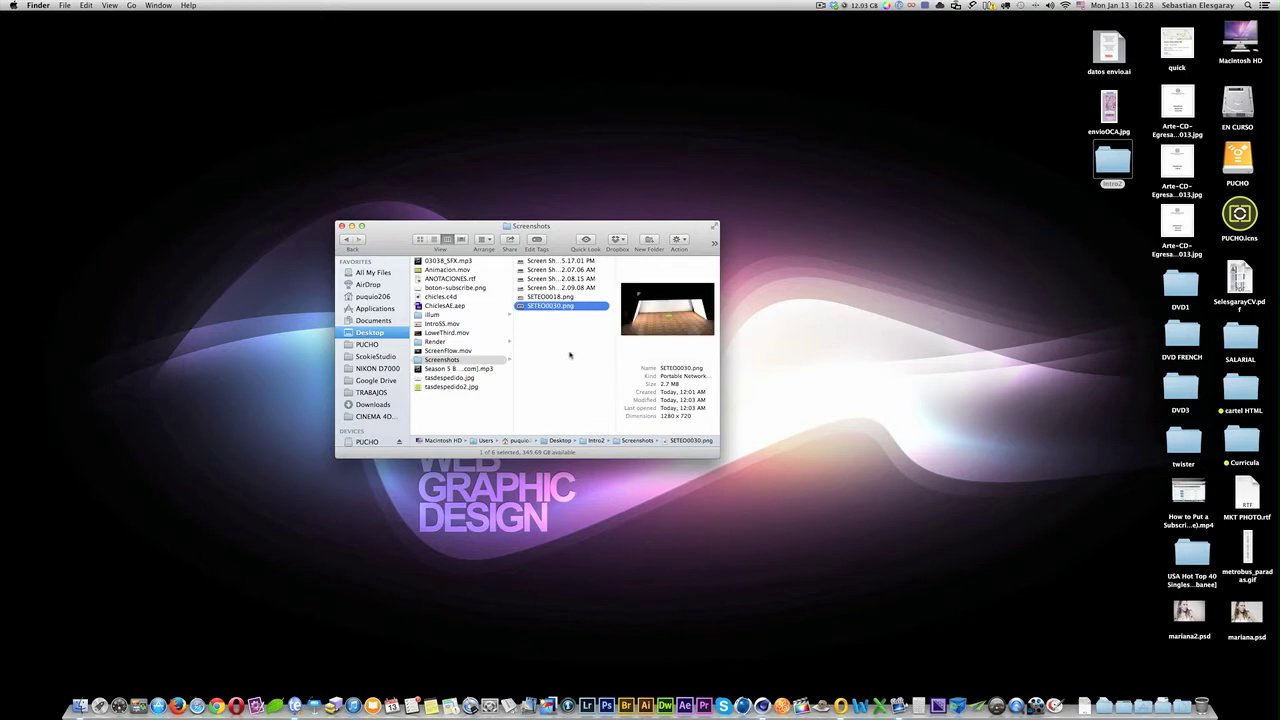
key(space)
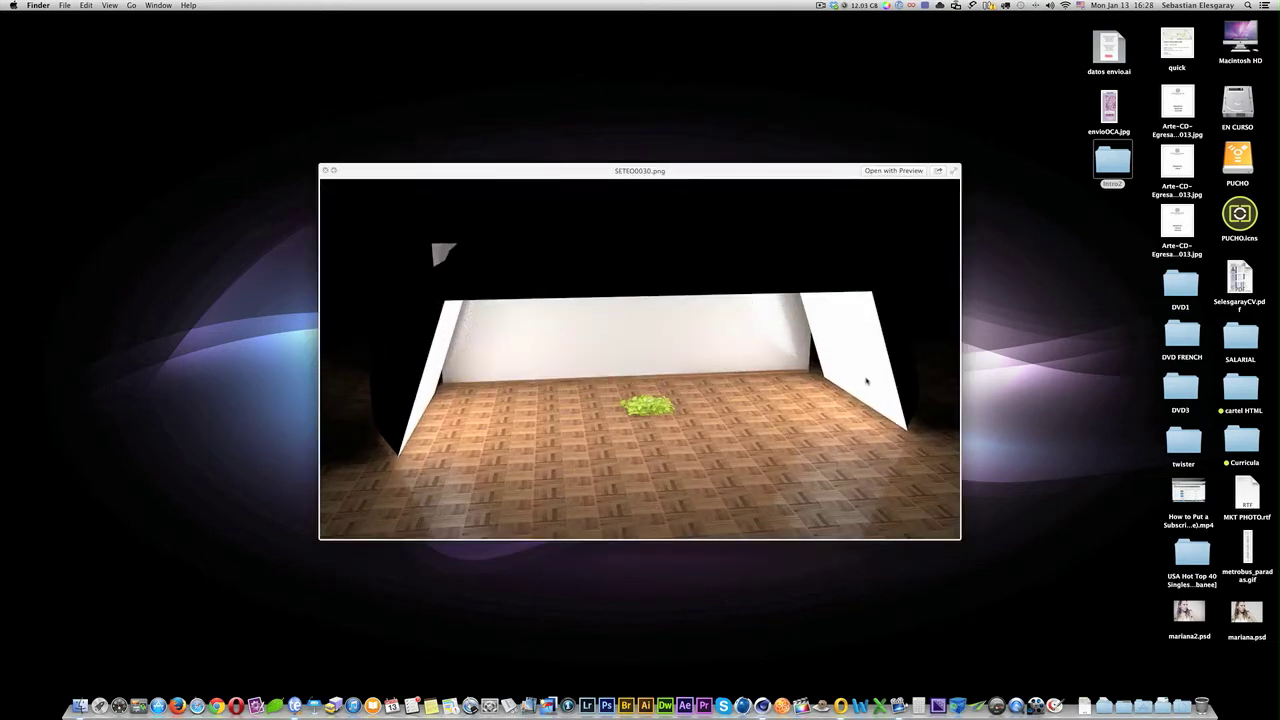
key(space)
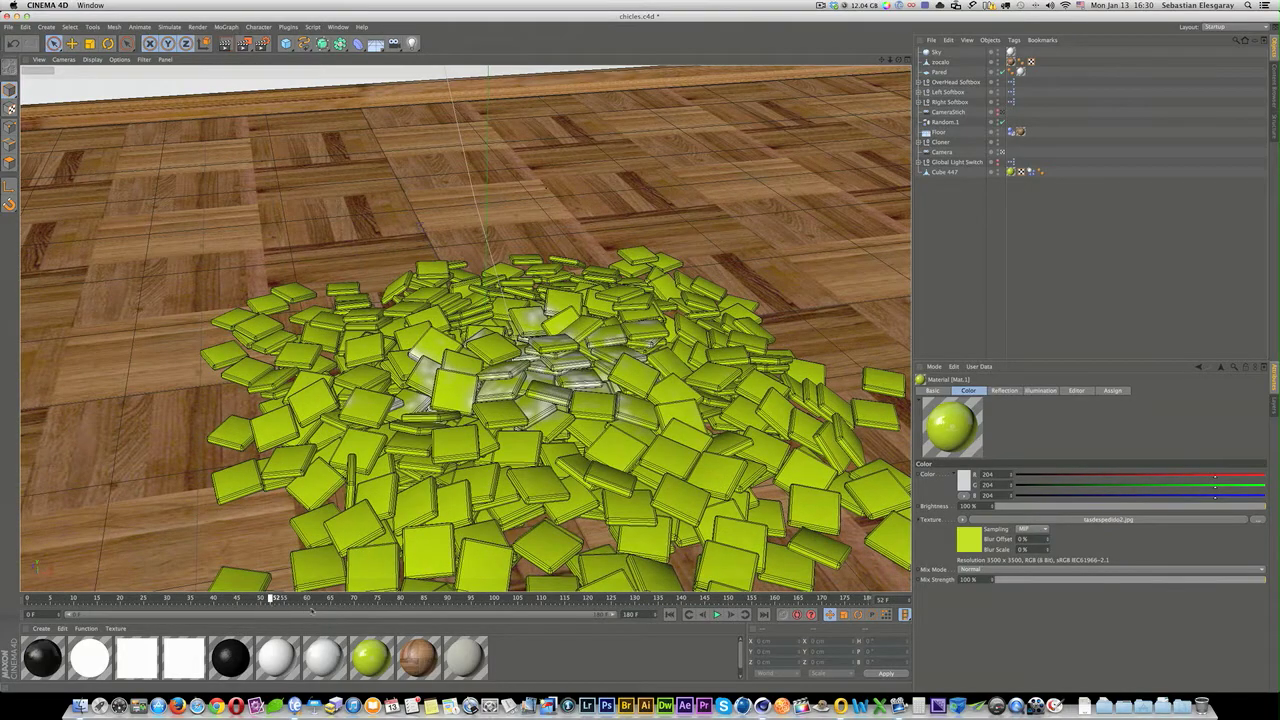
Scrub the timeline to frame 64, showing the gum pieces spread flat across the parquet
click(325, 599)
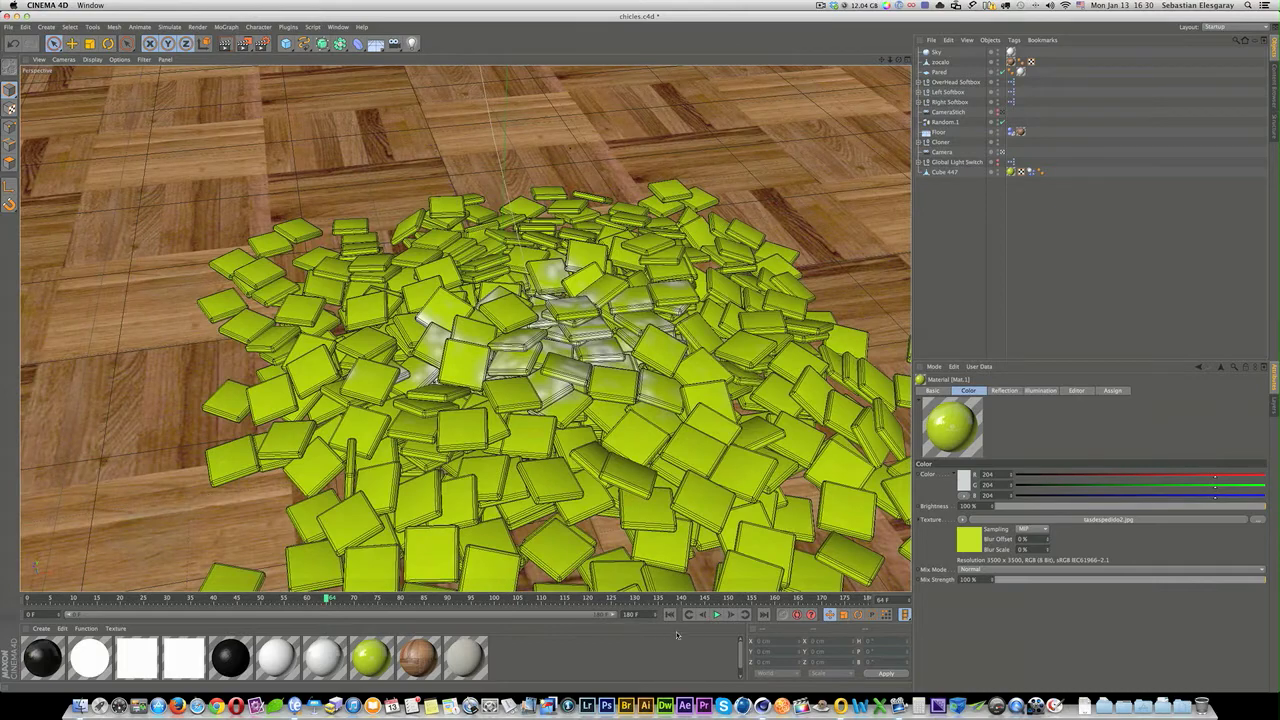